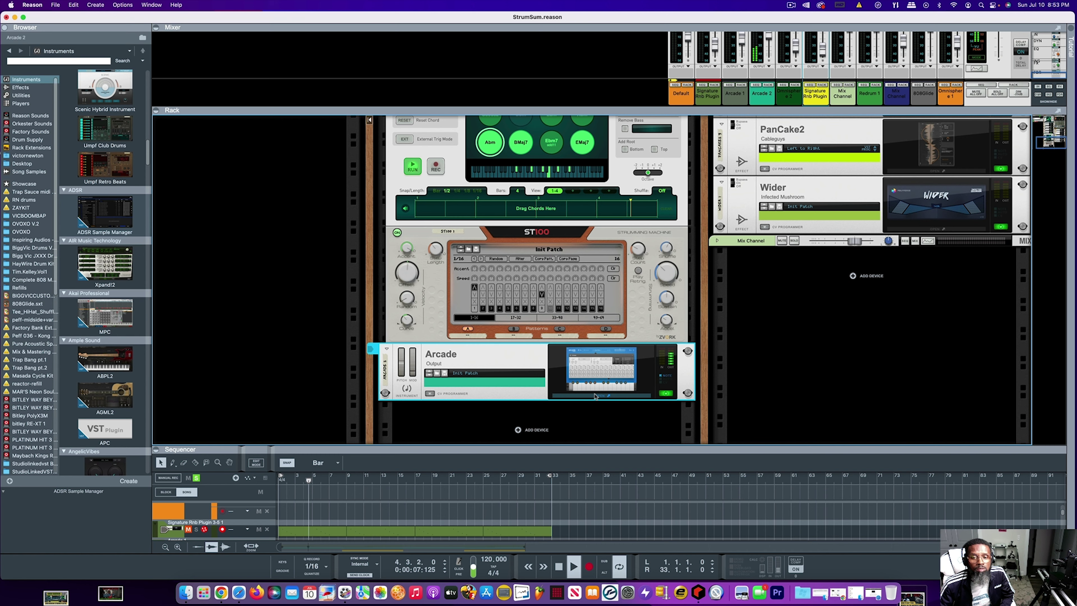
- Look at the Arcade 2 instrument's interface with the Nylonesque patch and close it again
{"action": "left_click", "coordinate": [595, 396]}
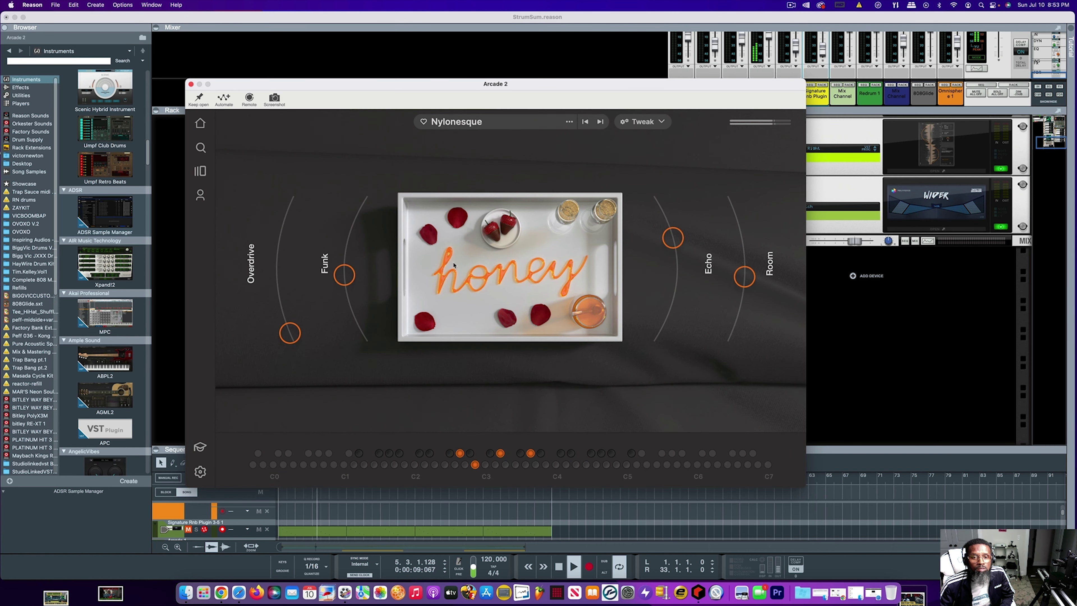
{"action": "left_click_drag", "start_coordinate": [388, 92], "coordinate": [401, 72]}
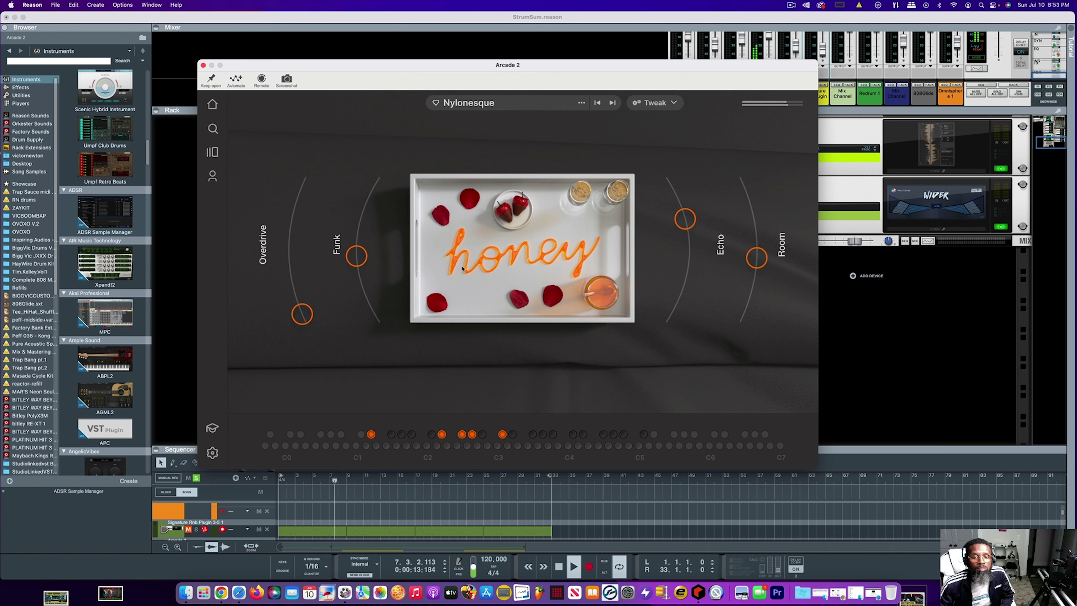
{"action": "left_click", "coordinate": [203, 65]}
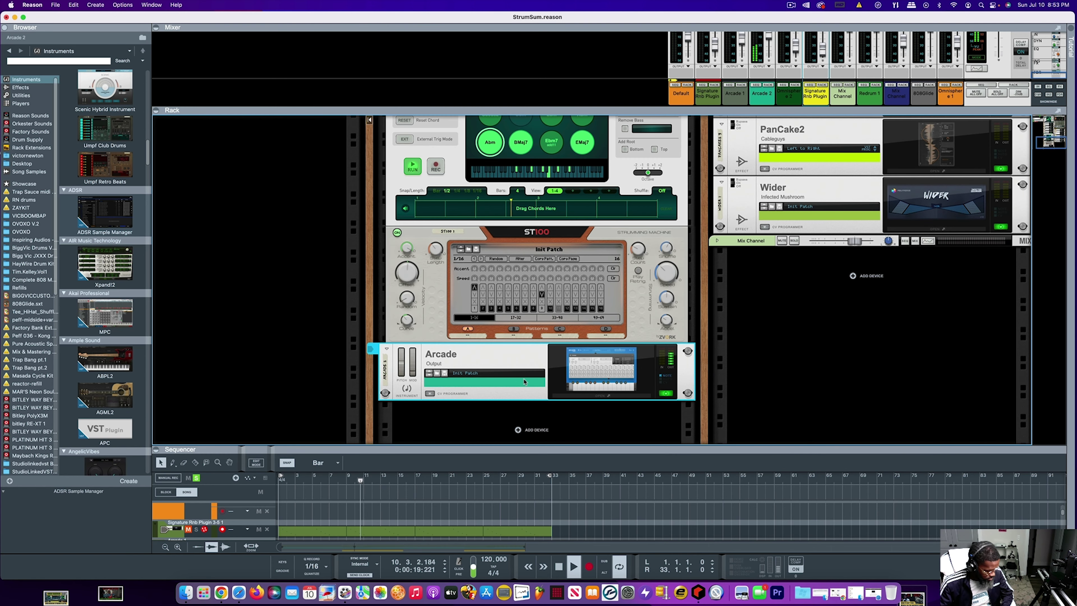
- Enlarge the sequencer area to show all tracks, and select and solo the Signature Rnb Plugin 3-5 1 track
{"action": "left_click_drag", "start_coordinate": [435, 445], "coordinate": [439, 368]}
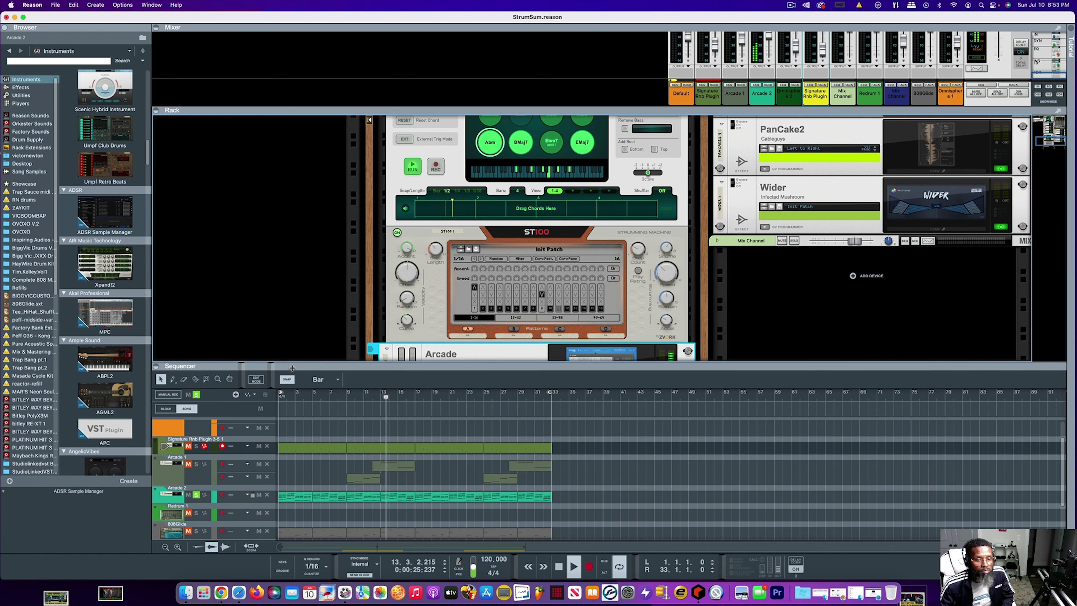
{"action": "left_click_drag", "start_coordinate": [292, 368], "coordinate": [292, 297]}
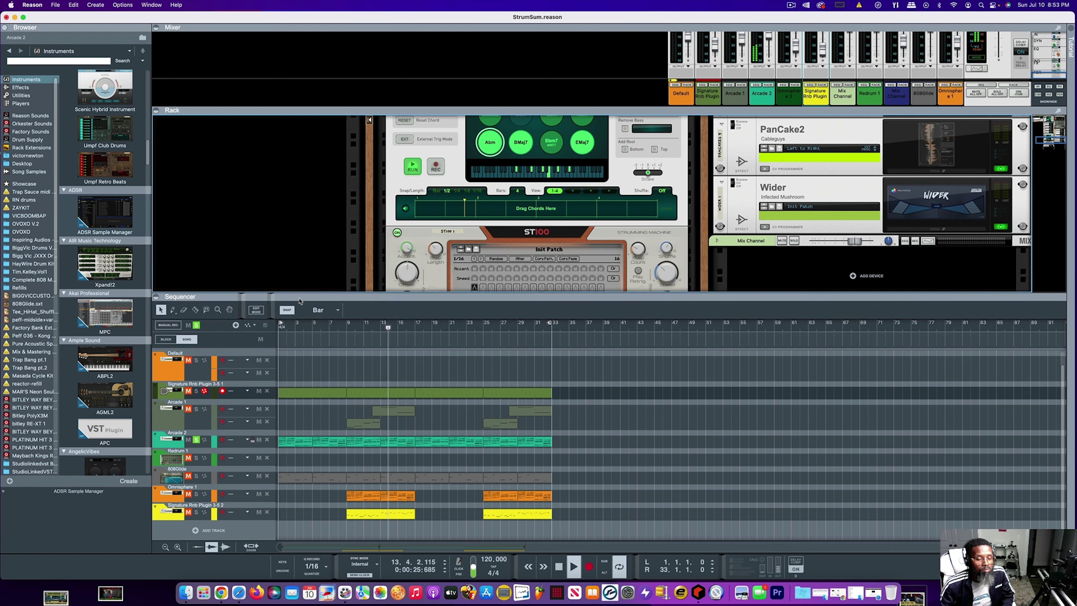
{"action": "left_click", "coordinate": [177, 396]}
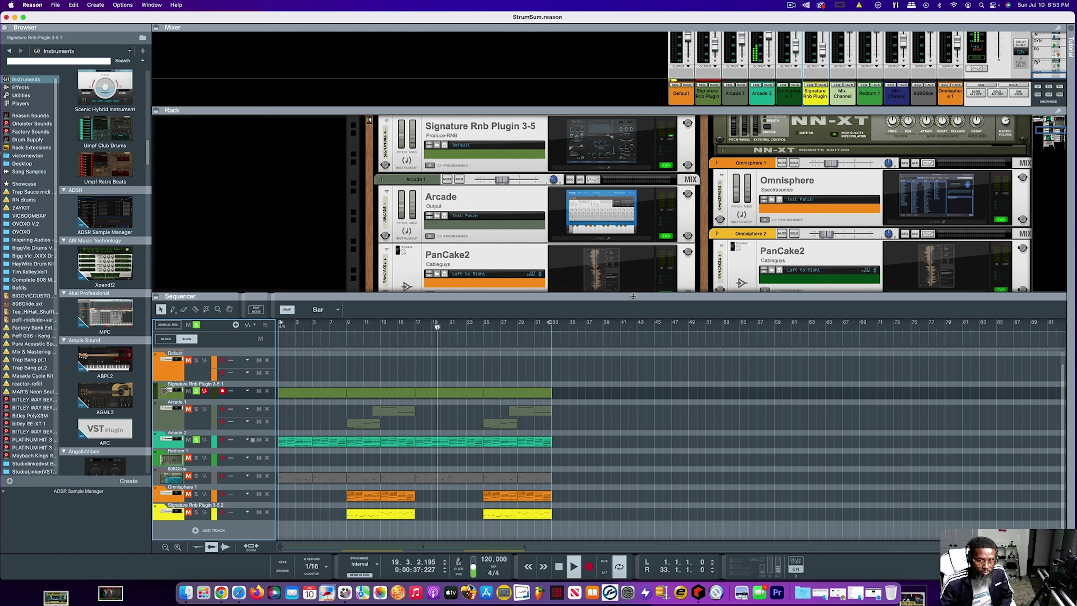
{"action": "mouse_move", "coordinate": [633, 298]}
{"action": "left_mouse_down"}
{"action": "mouse_move", "coordinate": [631, 327]}
{"action": "mouse_move", "coordinate": [627, 288]}
{"action": "left_mouse_up"}
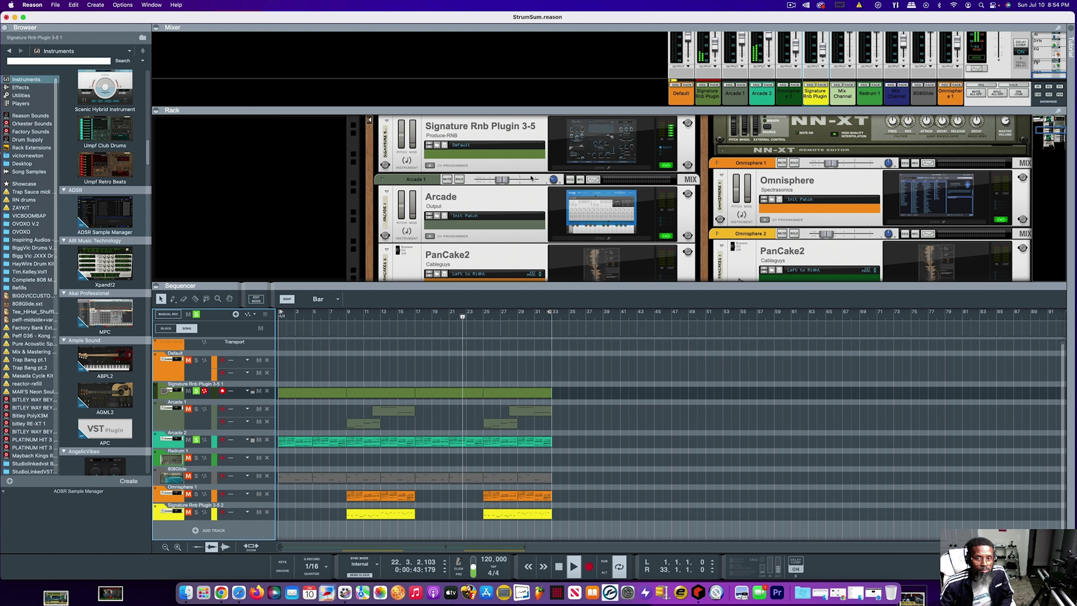
{"action": "scroll", "coordinate": [531, 179], "scroll_direction": "up", "scroll_amount": 3}
{"action": "scroll", "coordinate": [532, 179], "scroll_direction": "down", "scroll_amount": 1}
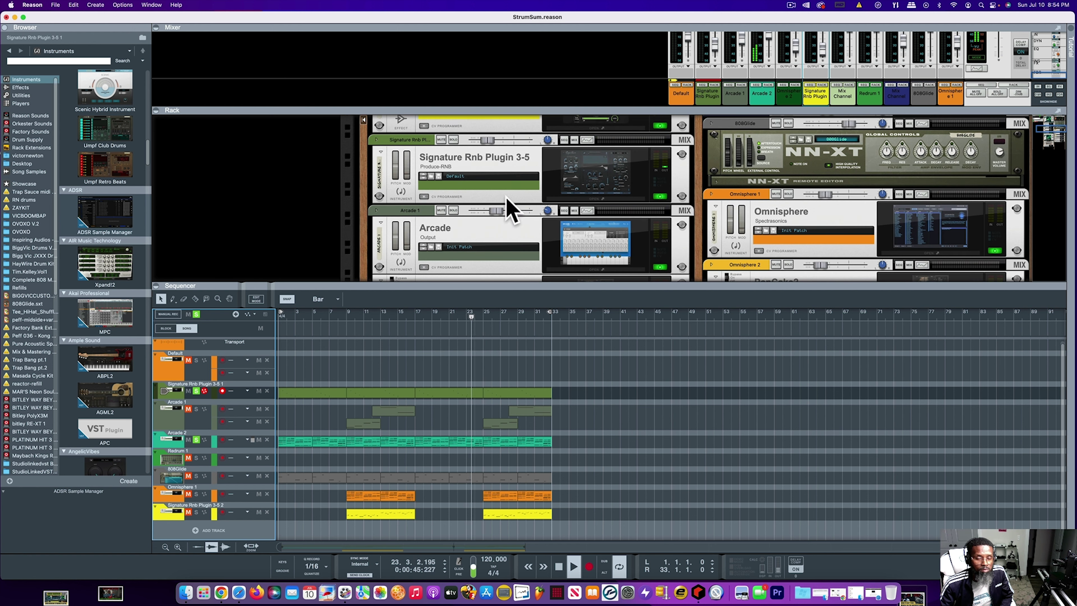
- Solo the Omnisphere 1 track and view its Retrophased Organic Rhodes patch in Omnisphere's patch browser
{"action": "left_click", "coordinate": [196, 494]}
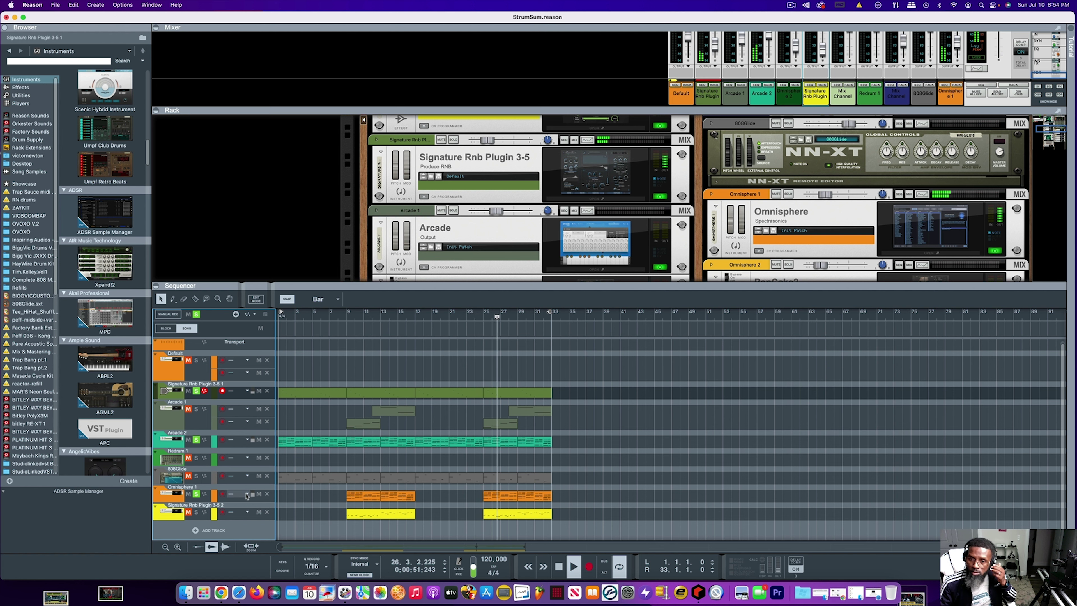
{"action": "left_click", "coordinate": [177, 500]}
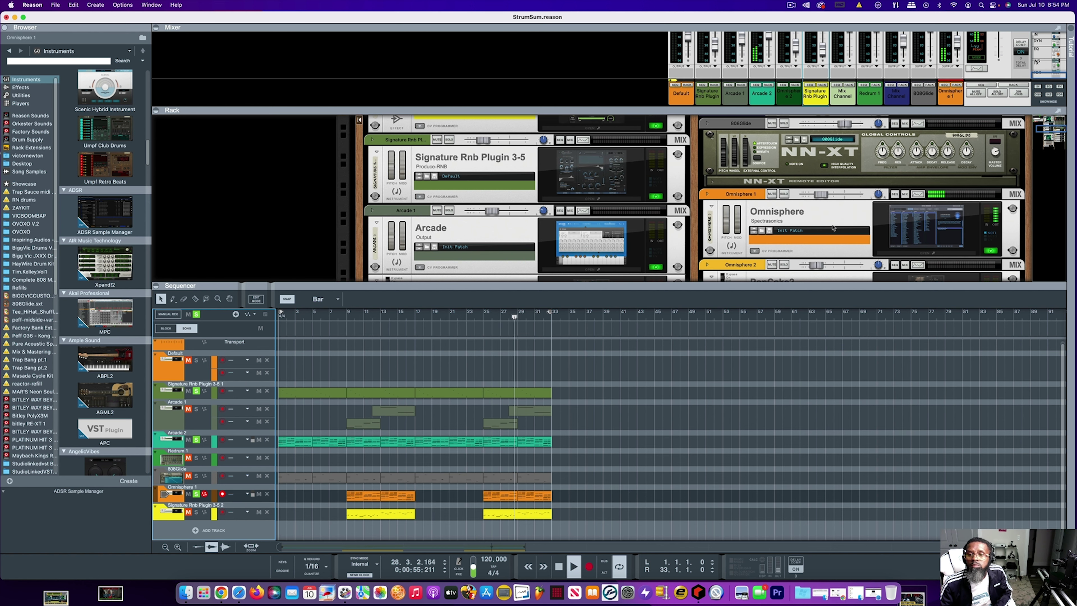
{"action": "left_click", "coordinate": [924, 254]}
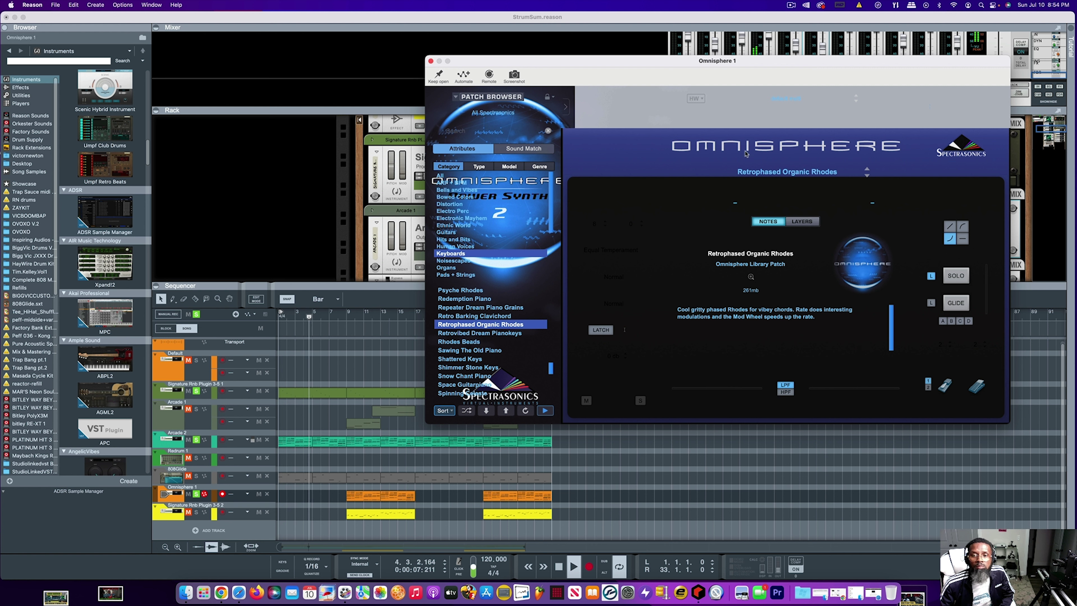
{"action": "left_click", "coordinate": [781, 172]}
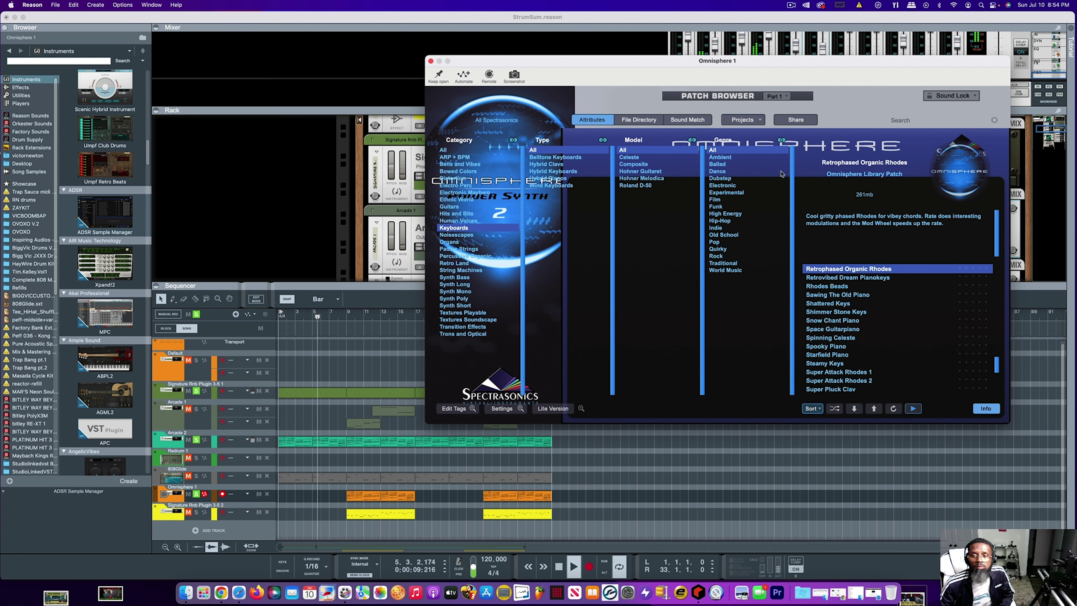
{"action": "left_click", "coordinate": [430, 61]}
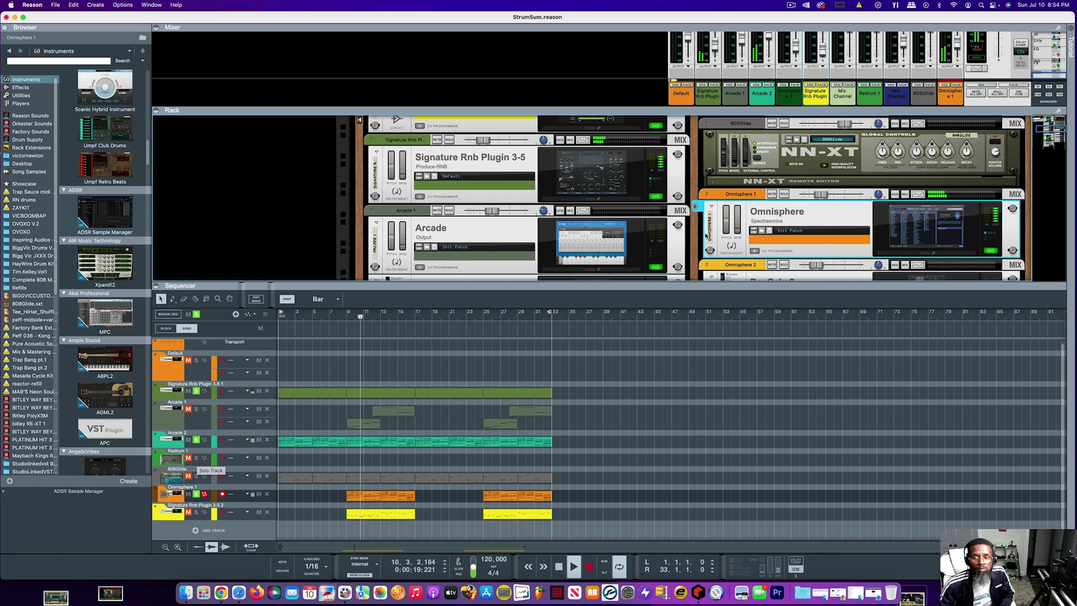
- Switch on the Drum Sequencer player above the Redrum 1 drum machine in the rack
{"action": "scroll", "coordinate": [753, 221], "scroll_direction": "up", "scroll_amount": 10}
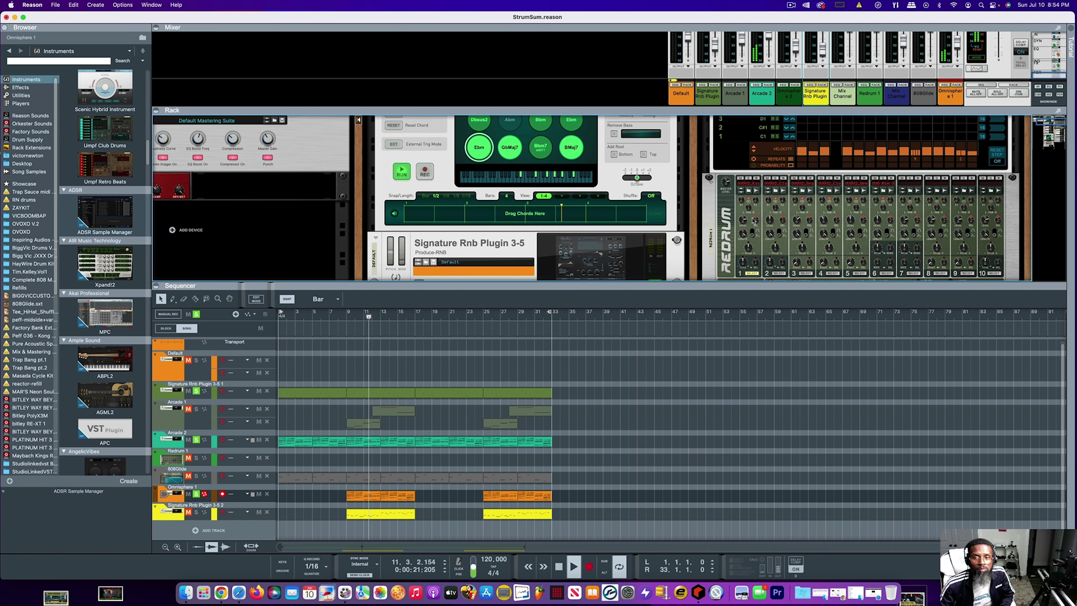
{"action": "scroll", "coordinate": [753, 220], "scroll_direction": "up", "scroll_amount": 5}
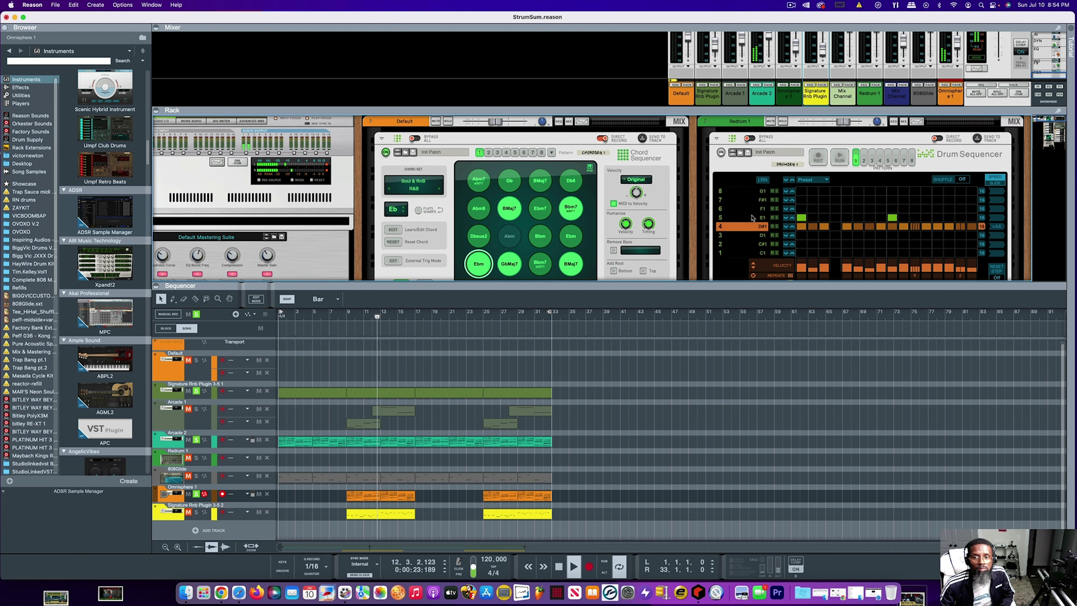
{"action": "left_click", "coordinate": [721, 153]}
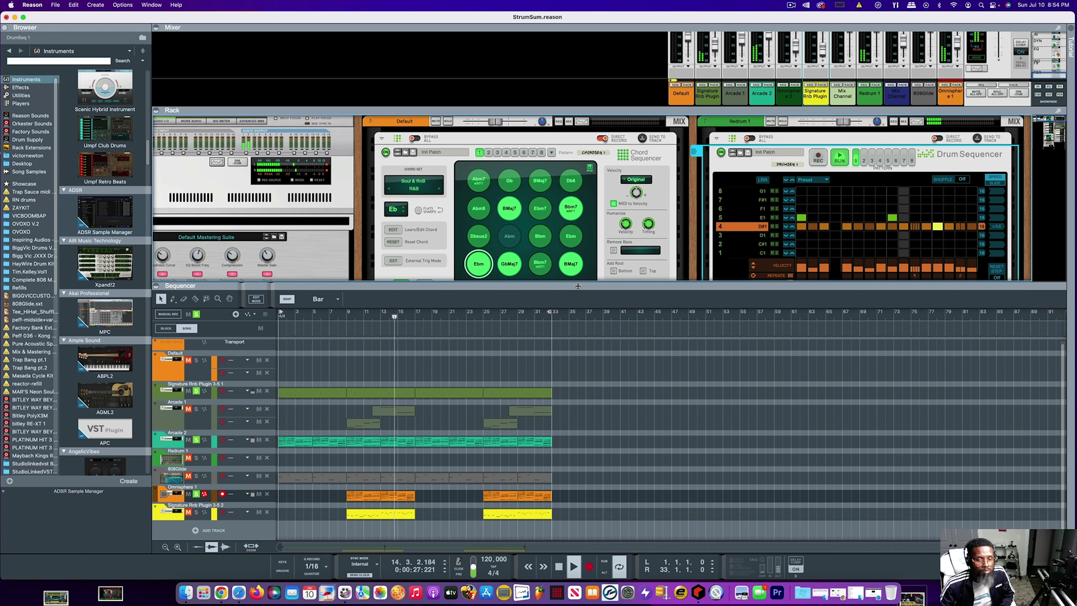
- Enlarge the sequencer area and solo the 808Glide bass track
{"action": "left_click_drag", "start_coordinate": [366, 302], "coordinate": [367, 257]}
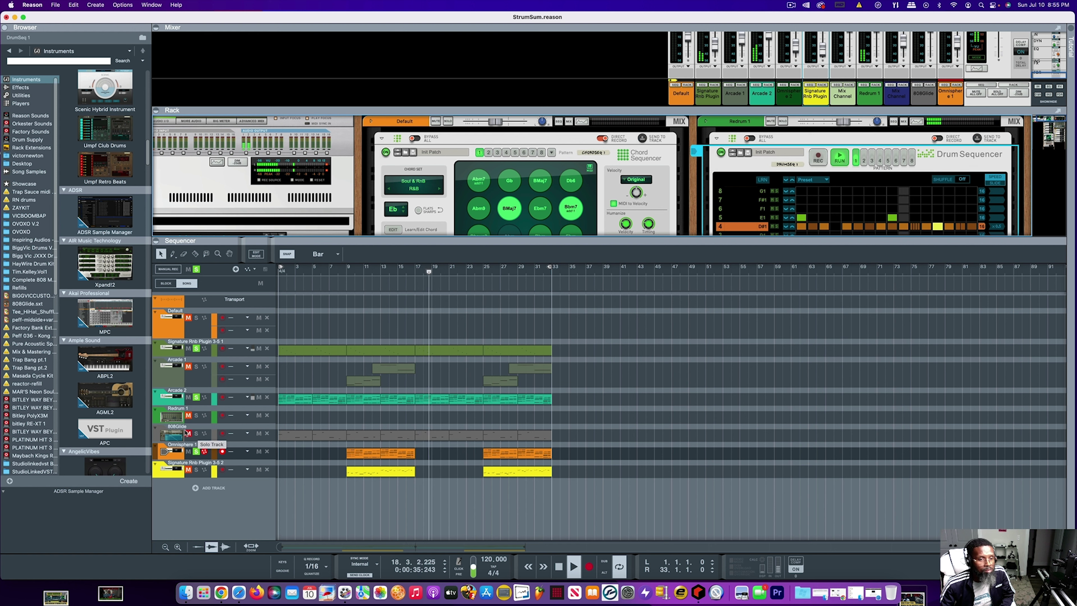
{"action": "left_click", "coordinate": [191, 421]}
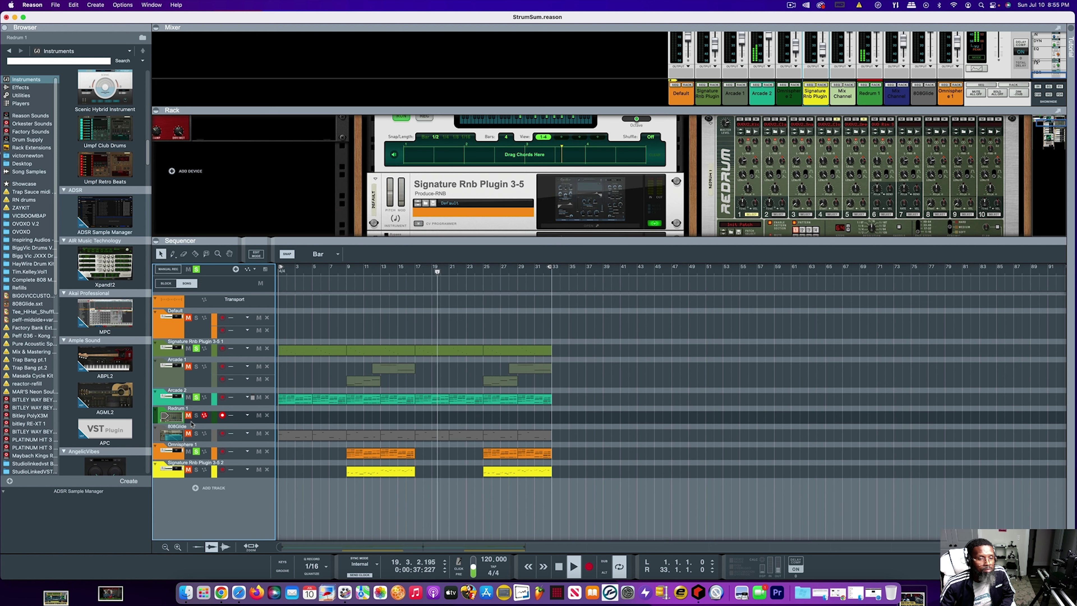
{"action": "left_click", "coordinate": [182, 438]}
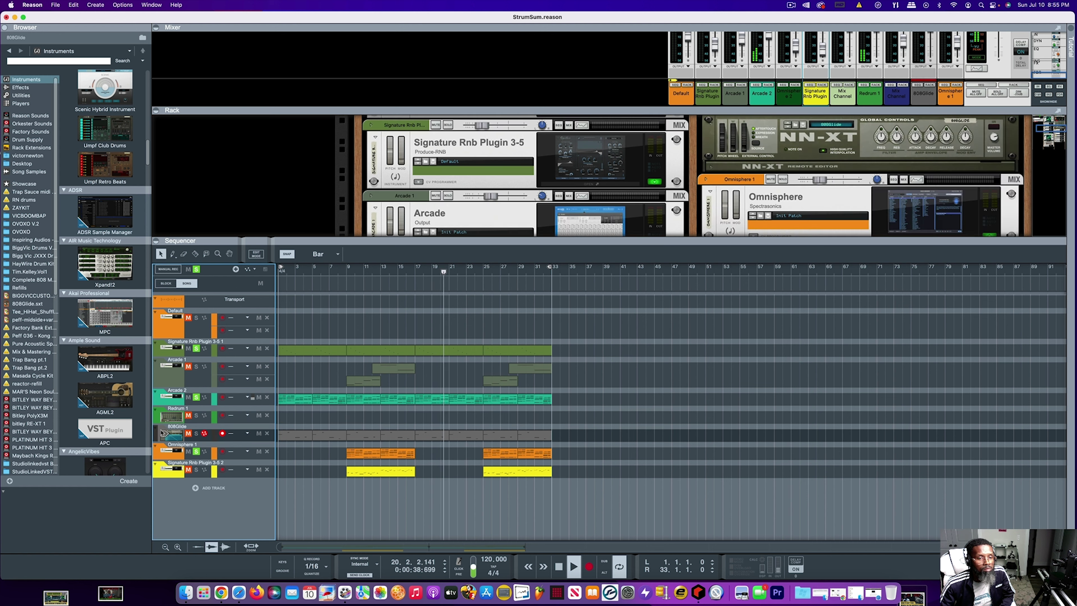
{"action": "left_click", "coordinate": [196, 435]}
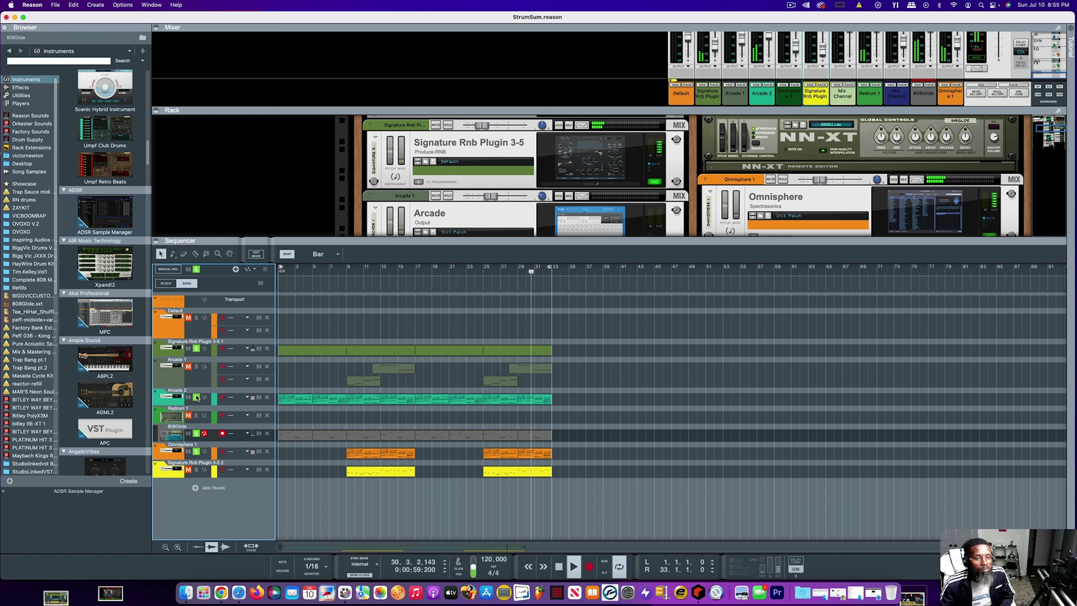
- Solo the Redrum 1 drum track and give the rack more vertical space
{"action": "left_click", "coordinate": [188, 422]}
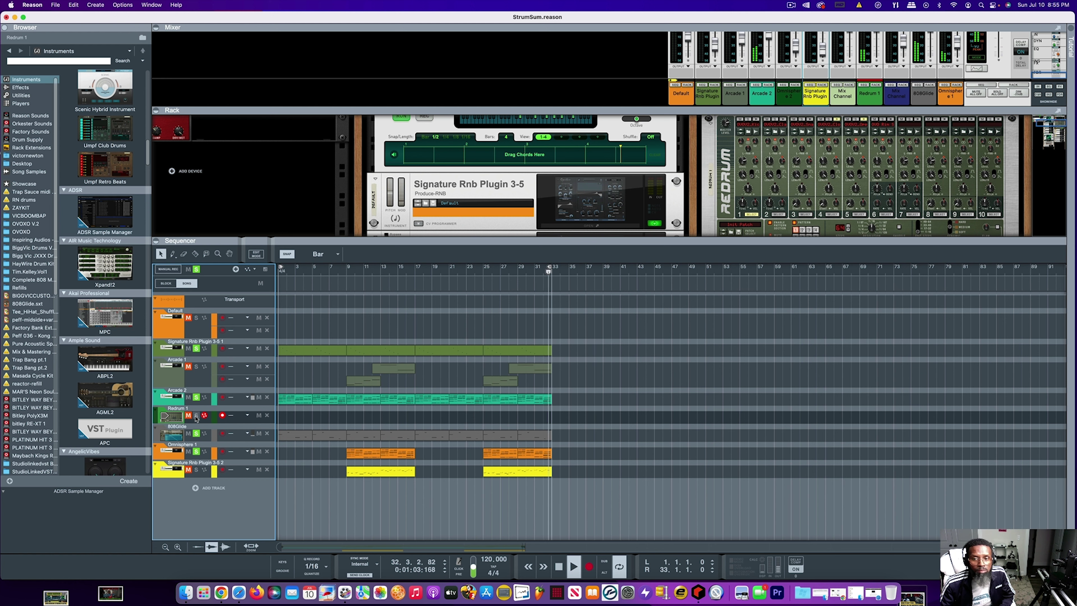
{"action": "left_click", "coordinate": [196, 417]}
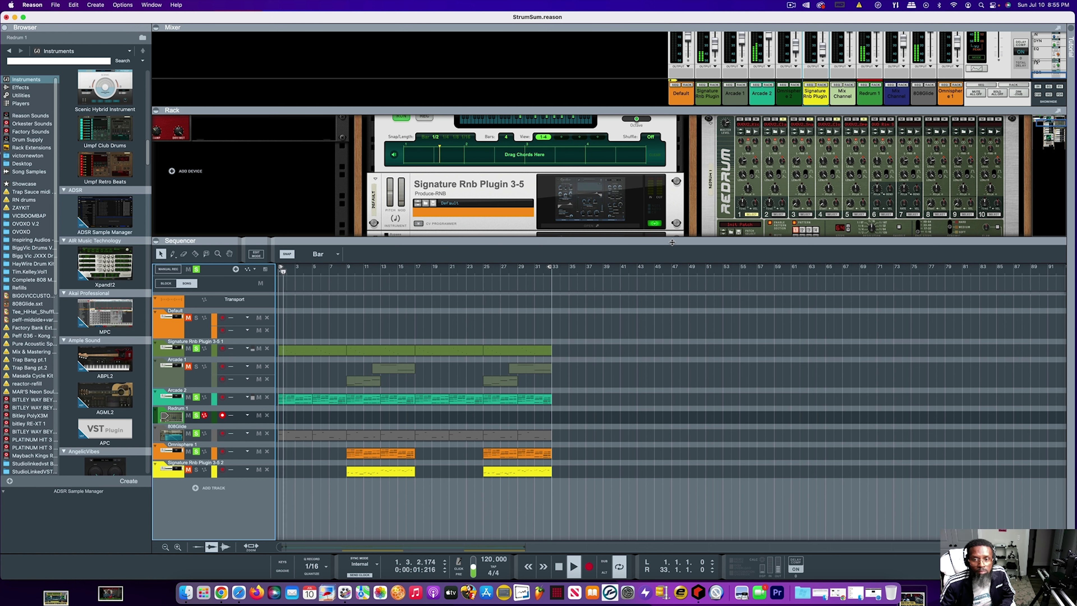
{"action": "left_click_drag", "start_coordinate": [673, 240], "coordinate": [674, 293]}
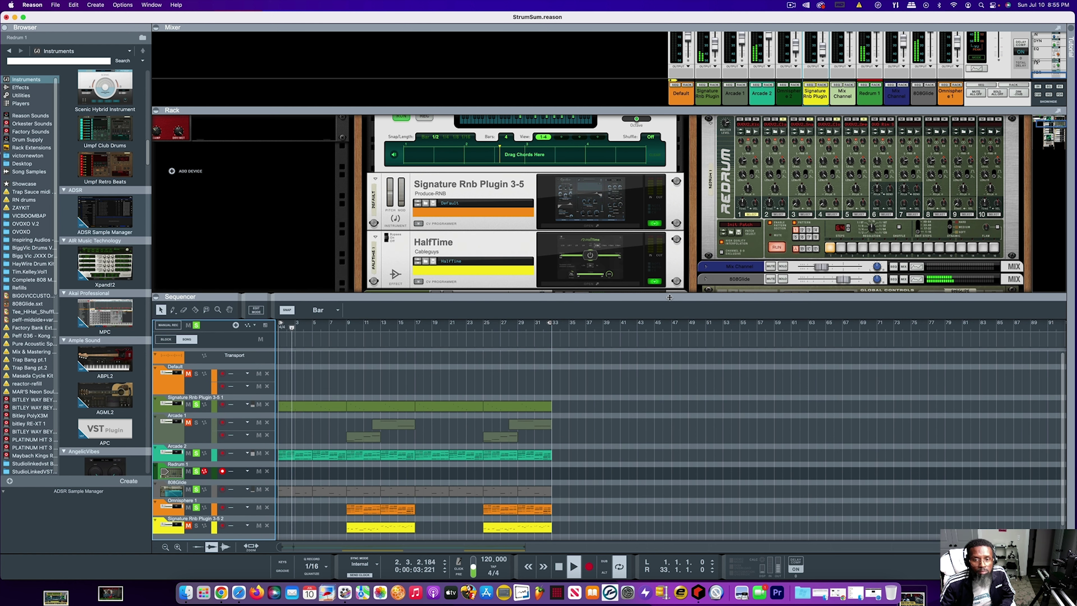
- Enlarge the sequencer area and add the Signature Rnb Plugin 3-5 2 and Arcade 1 tracks to the solos
{"action": "left_click_drag", "start_coordinate": [387, 296], "coordinate": [339, 232]}
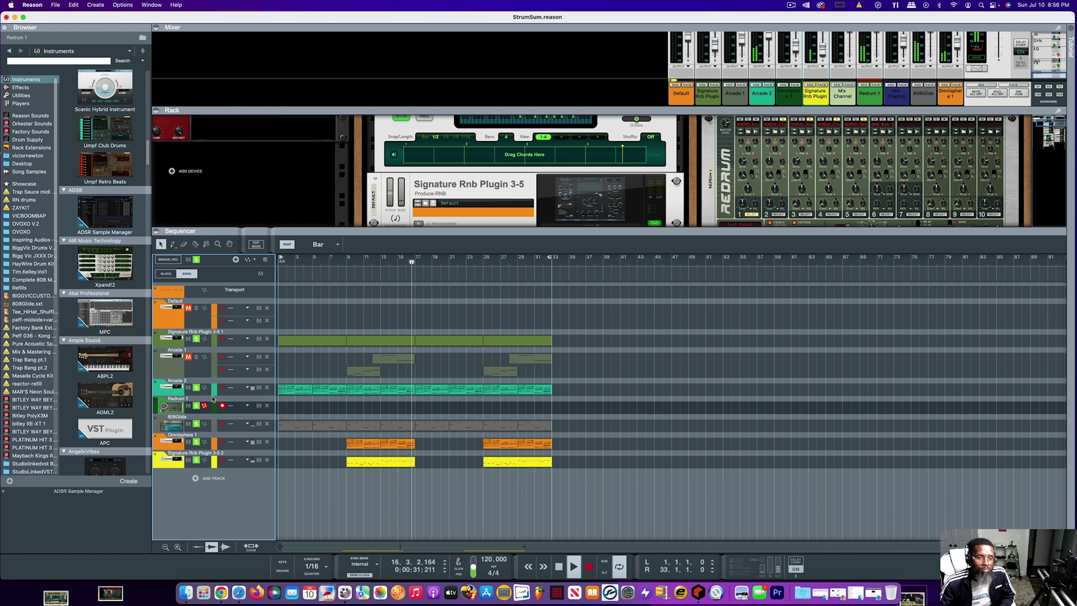
{"action": "left_click", "coordinate": [196, 361]}
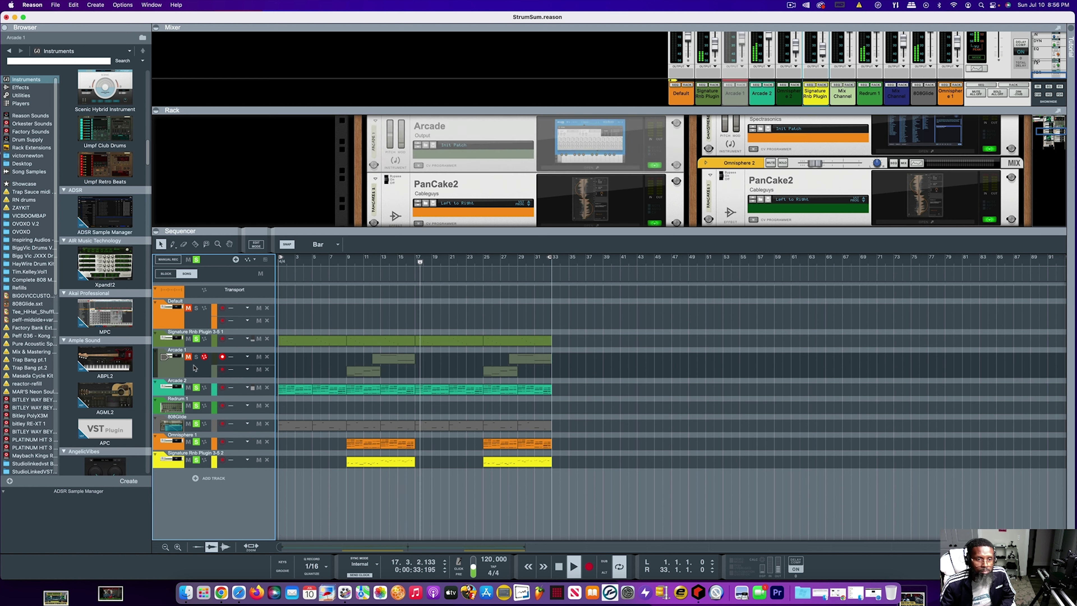
{"action": "left_click", "coordinate": [195, 358]}
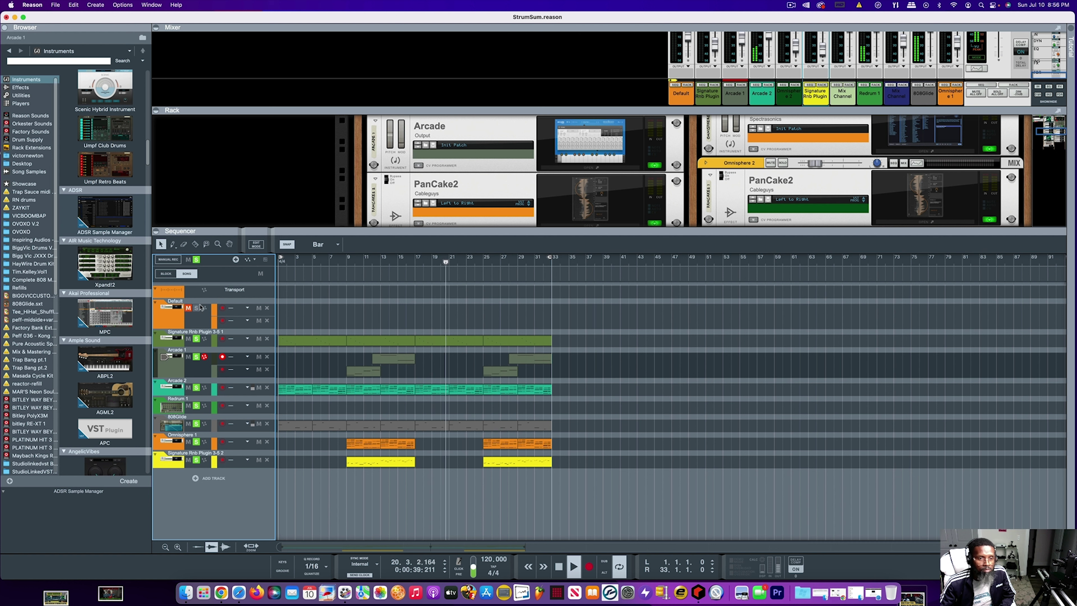
- Clear all track solos and compare the full mix with the Redrum 1 track muted and unmuted
{"action": "left_click", "coordinate": [197, 259]}
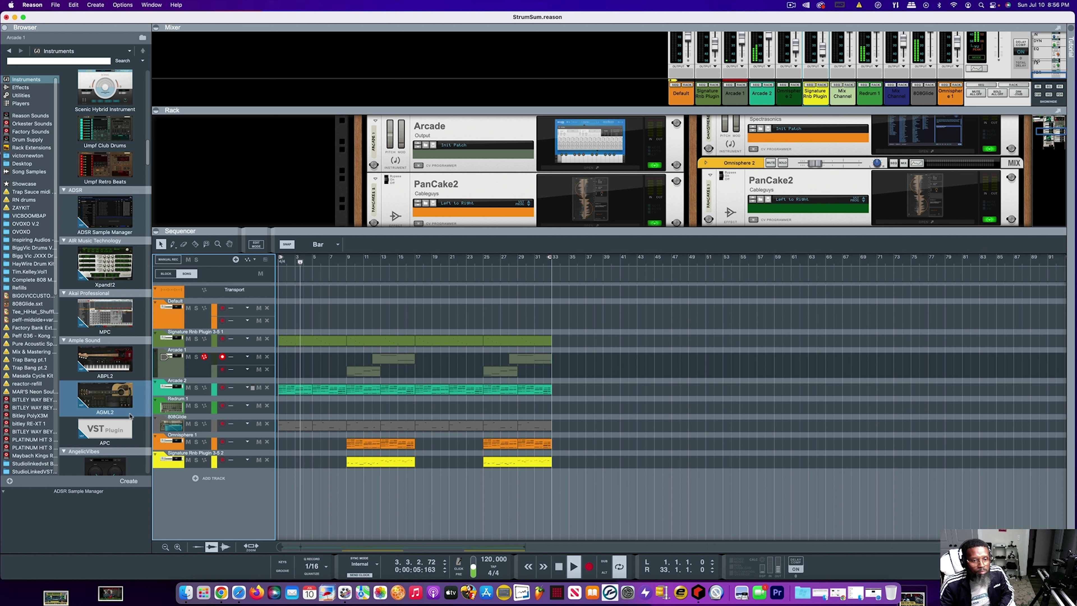
{"action": "left_click", "coordinate": [188, 405]}
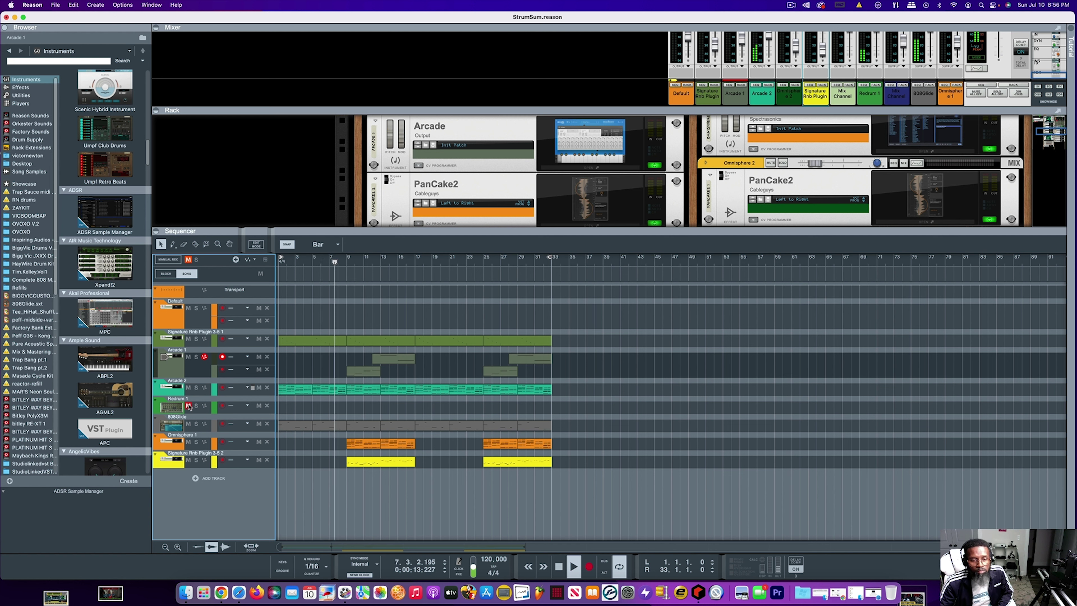
{"action": "left_click", "coordinate": [189, 406]}
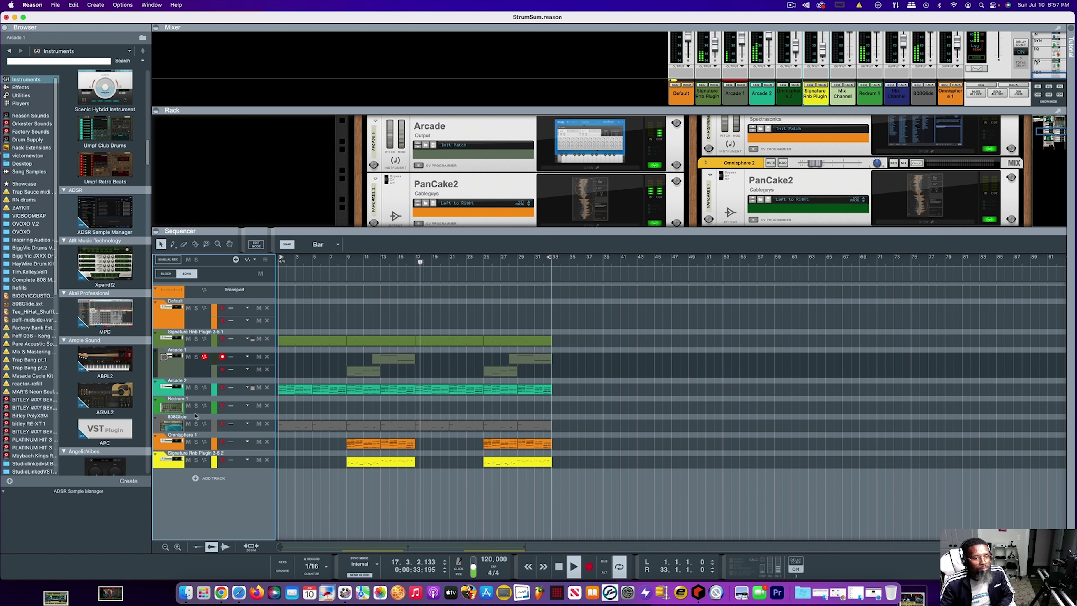
- Enlarge the rack area and switch off the Drum Sequencer player on Redrum 1
{"action": "scroll", "coordinate": [719, 166], "scroll_direction": "down", "scroll_amount": 10}
{"action": "scroll", "coordinate": [741, 192], "scroll_direction": "up", "scroll_amount": 10}
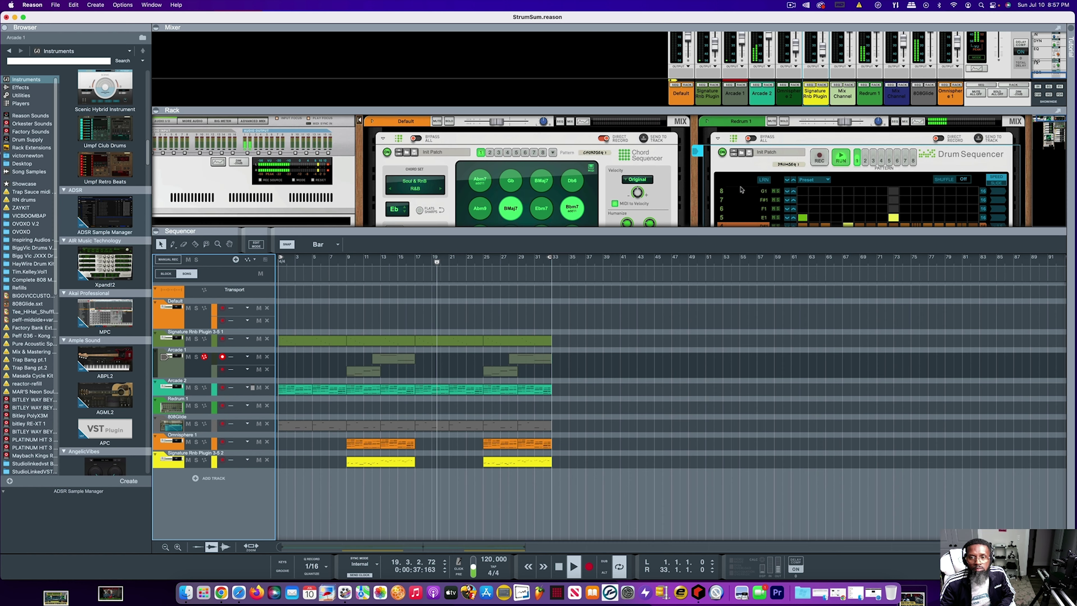
{"action": "left_click_drag", "start_coordinate": [712, 231], "coordinate": [712, 341]}
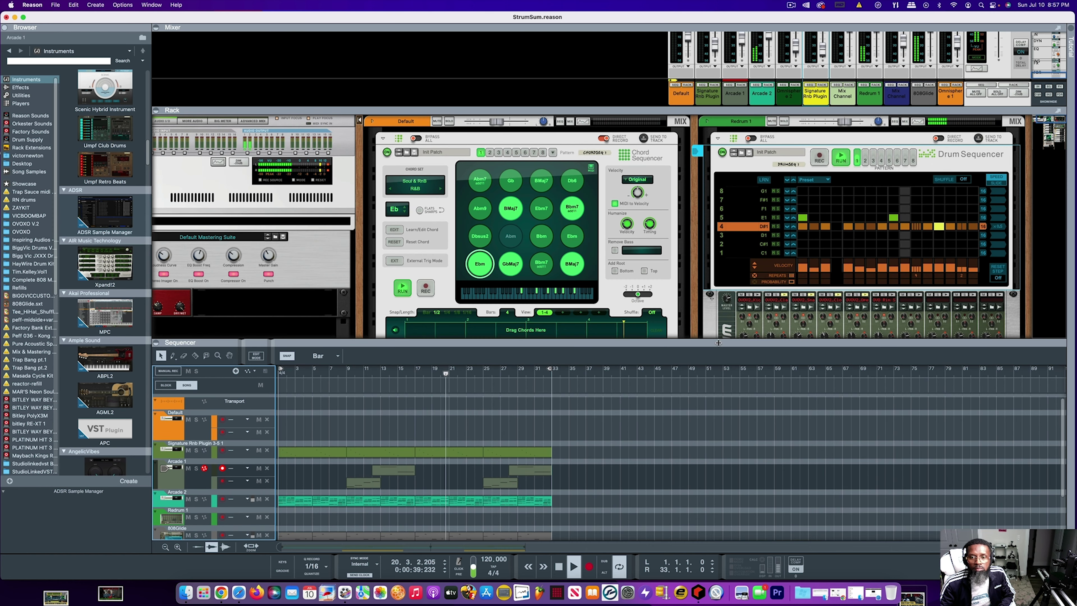
{"action": "left_click", "coordinate": [722, 153]}
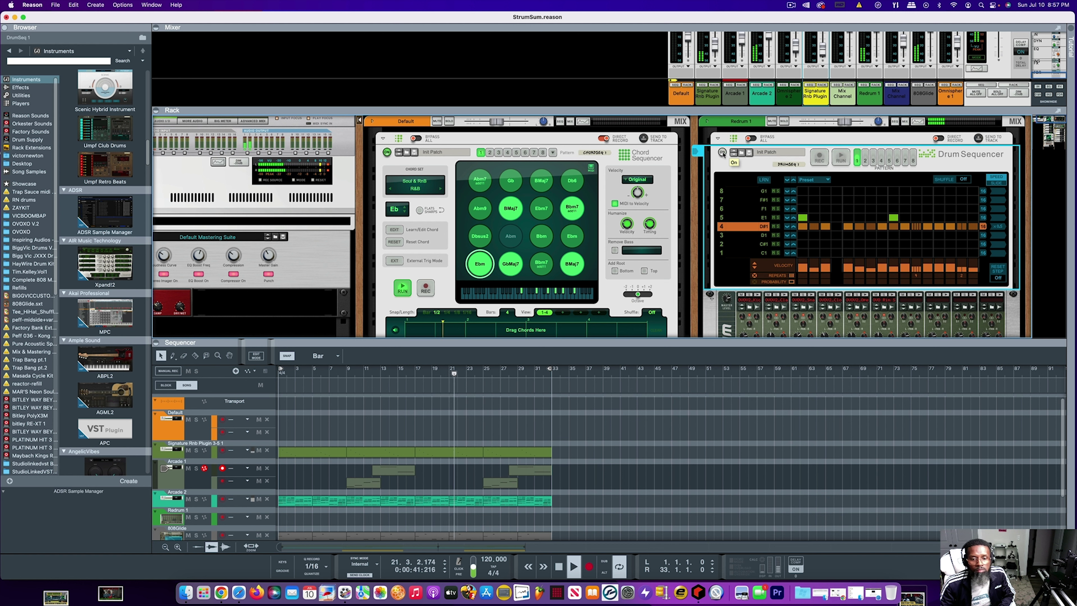